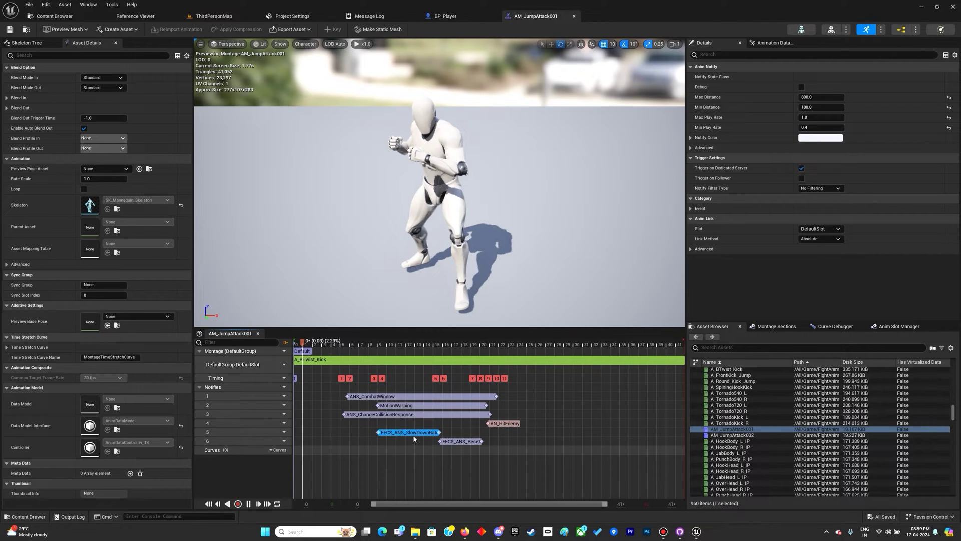
# Compare the distance and play-rate settings of the slow-down-rate and reset-play-rate notifies in AM_JumpAttack001.
pyautogui.click(469, 442)
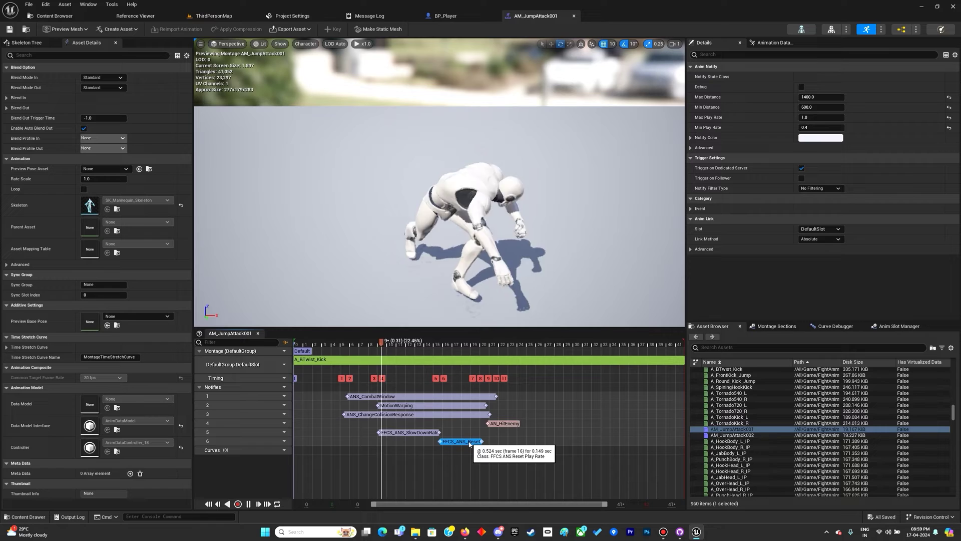
pyautogui.click(419, 433)
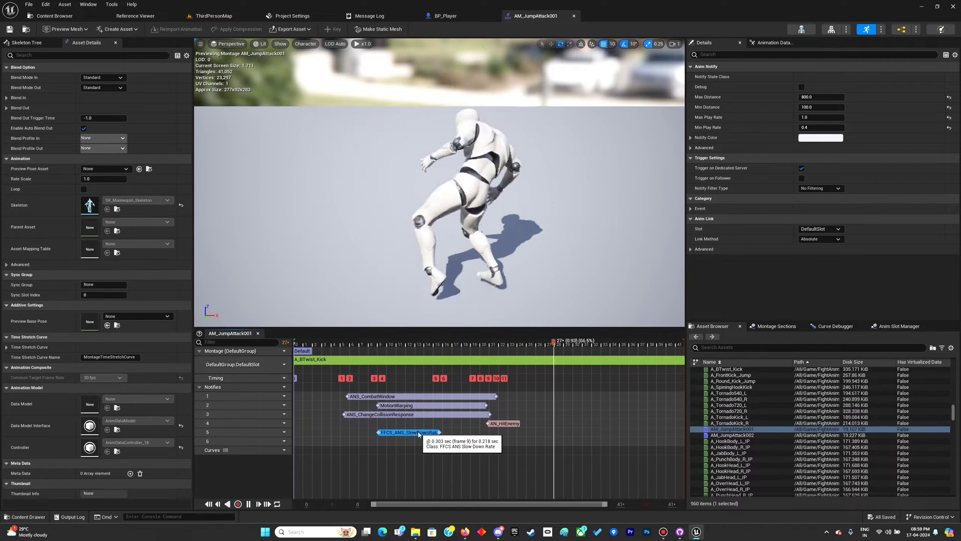
pyautogui.click(473, 435)
pyautogui.click(431, 434)
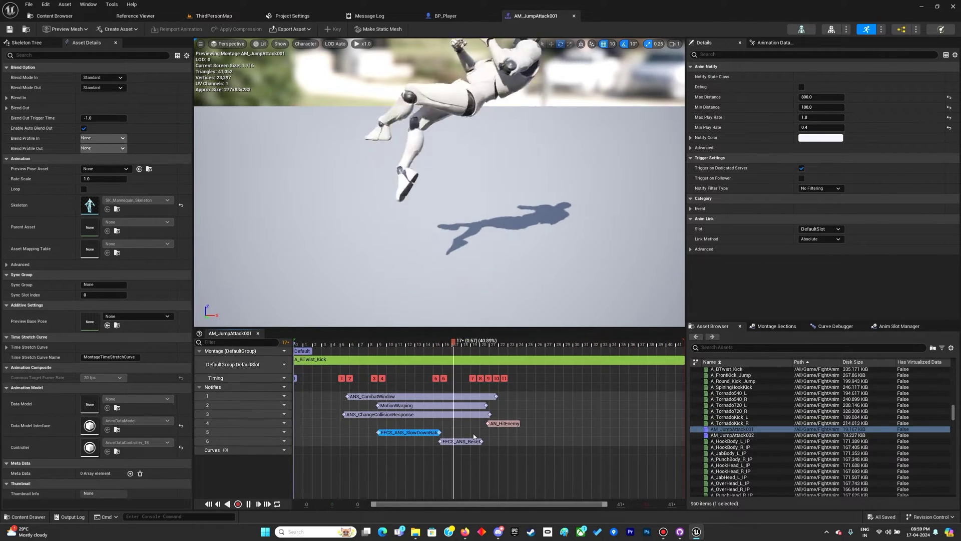
pyautogui.click(417, 433)
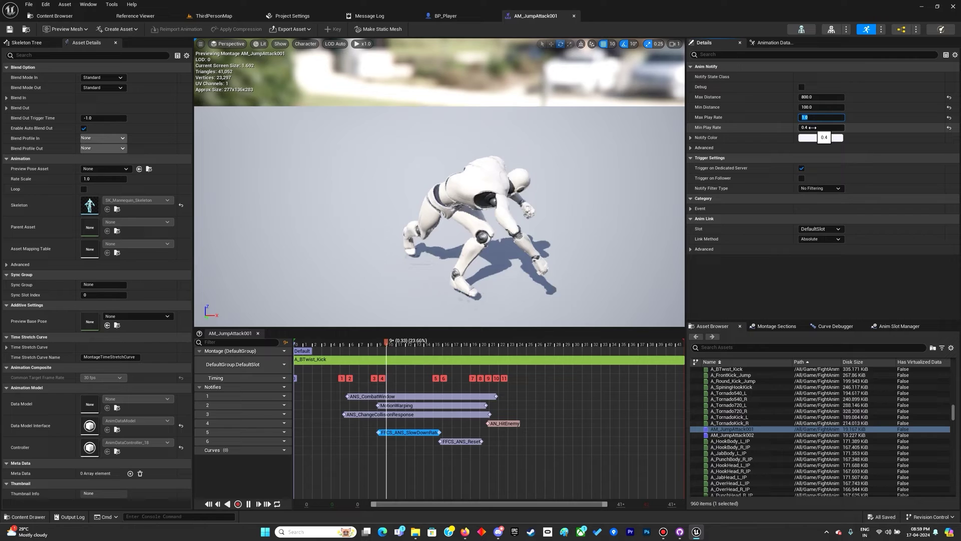
# Enable Debug on the FFCS slow-down-rate notify of AM_JumpAttack001 and save the montage.
pyautogui.click(815, 97)
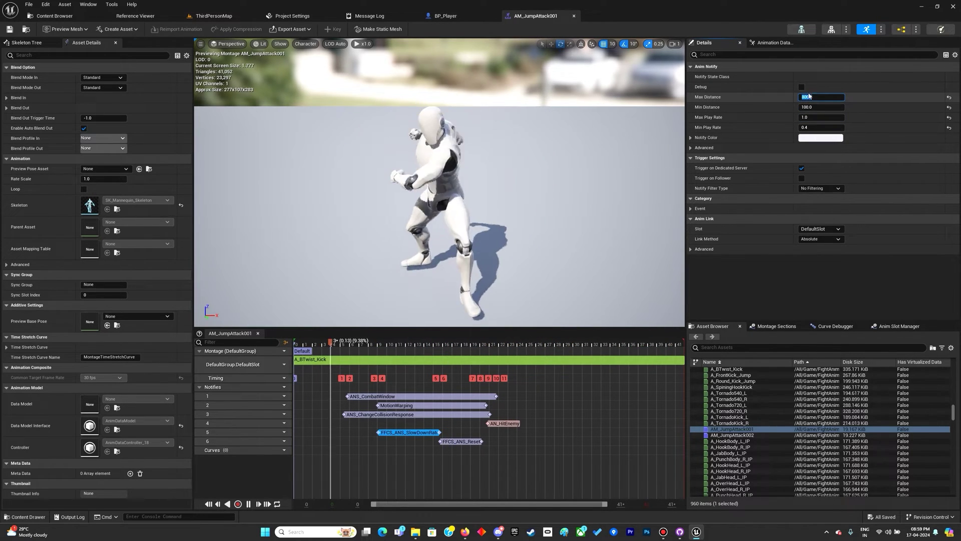
pyautogui.click(803, 87)
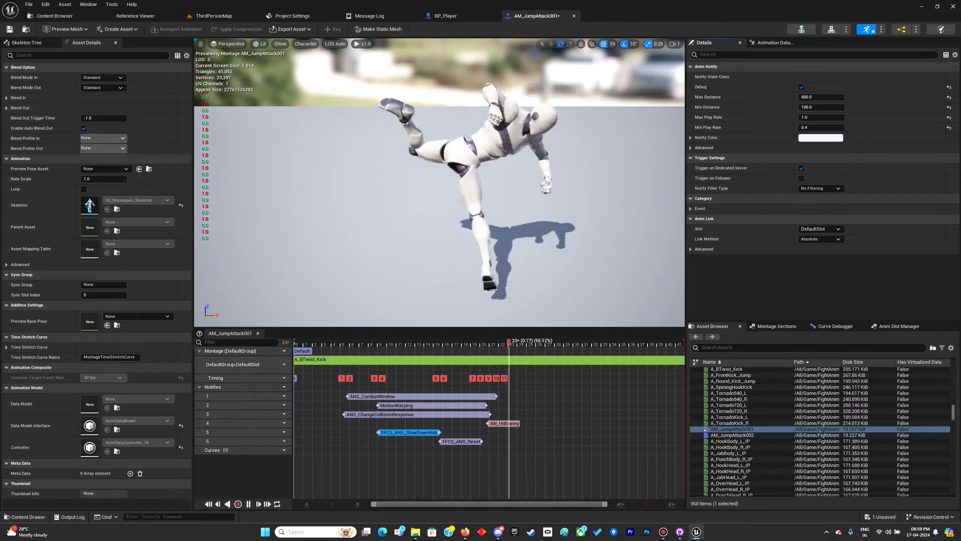
pyautogui.click(13, 28)
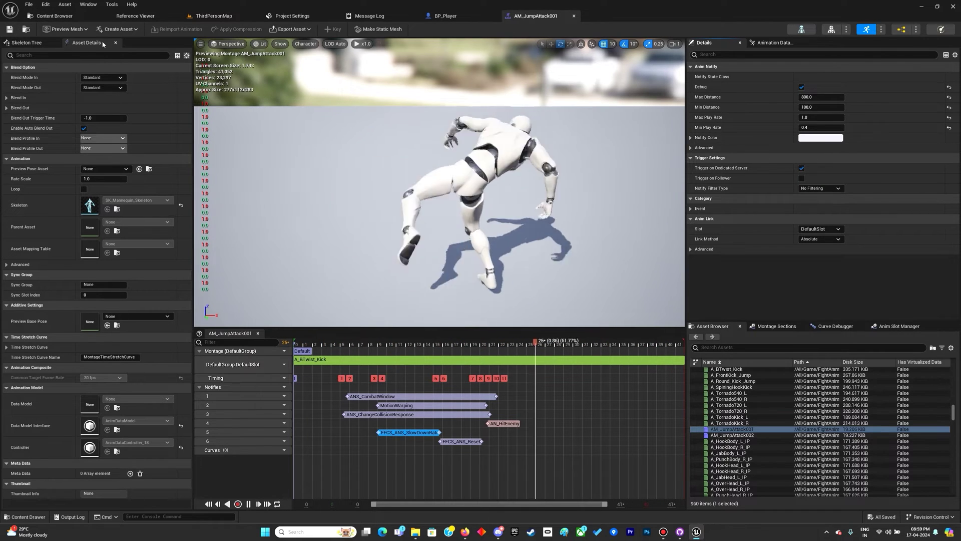
# Open the AM_JumpAttack002 montage, enable Debug on its slow-down-rate notify and set the notify's Min Play Rate to 0.4.
pyautogui.click(26, 29)
pyautogui.doubleClick(799, 295)
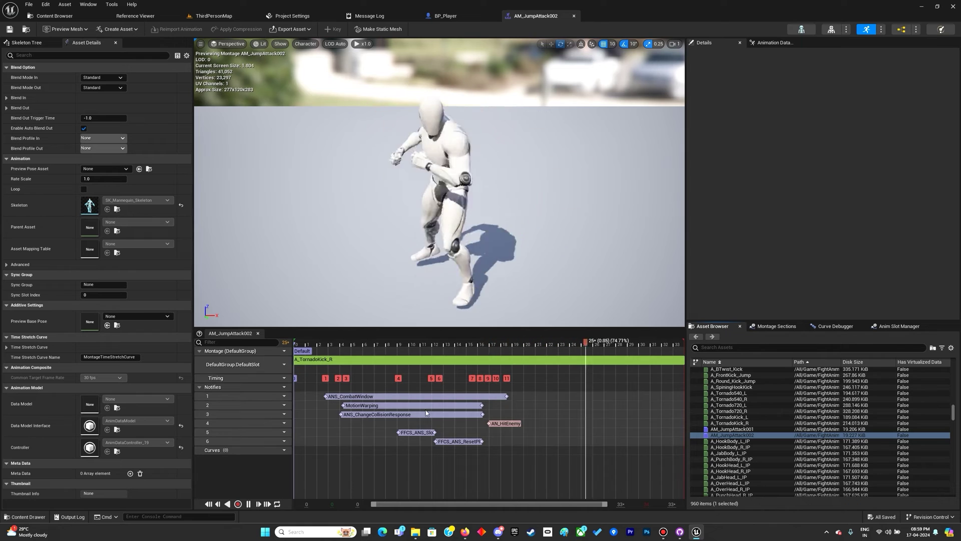
pyautogui.click(416, 432)
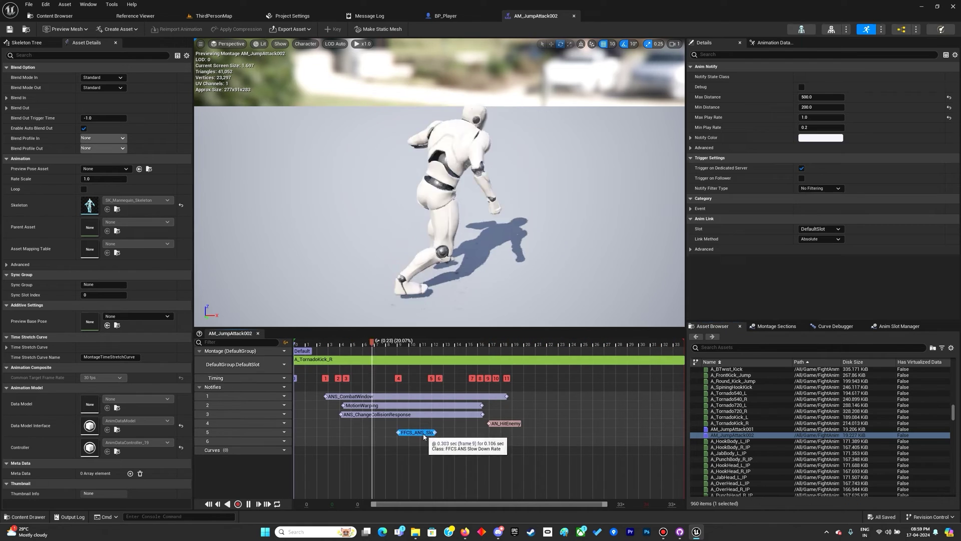
pyautogui.click(801, 86)
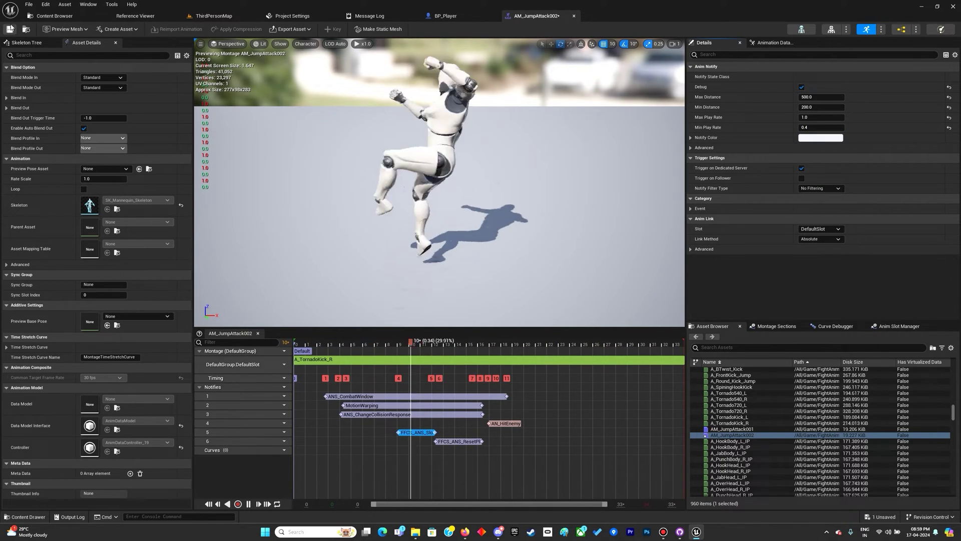
# Play-test the jump attacks in ThirdPersonMap to check the debug distance and play-rate output, and end the session.
pyautogui.click(208, 16)
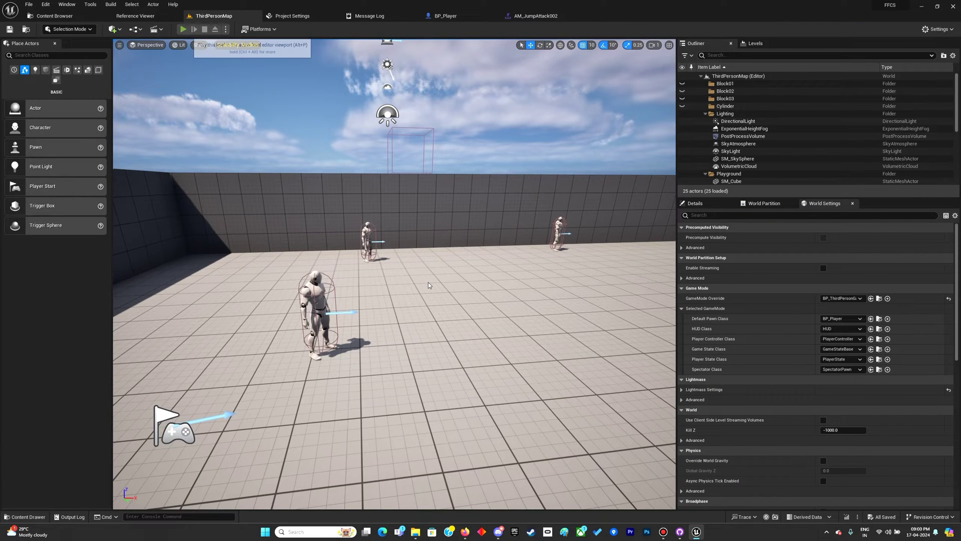
pyautogui.hotkey('alt', 'p')
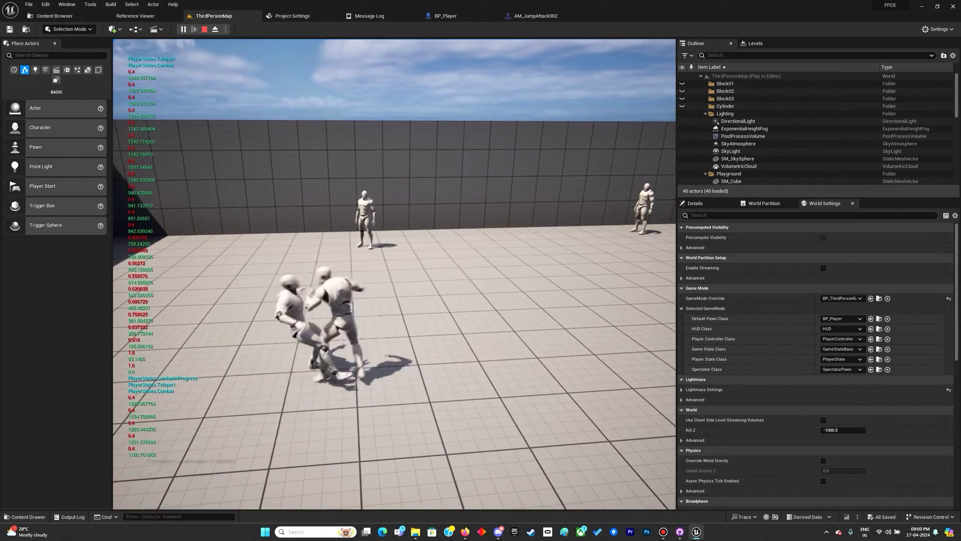
pyautogui.press('Escape')
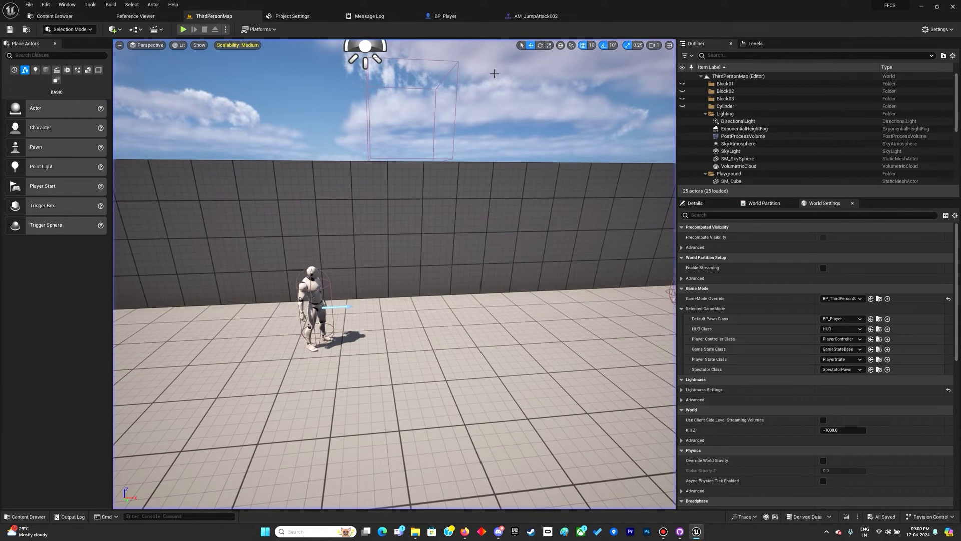
# Set the Min Play Rate of the reset-play-rate notify in AM_JumpAttack002 to 0.6 and save the montage.
pyautogui.click(530, 16)
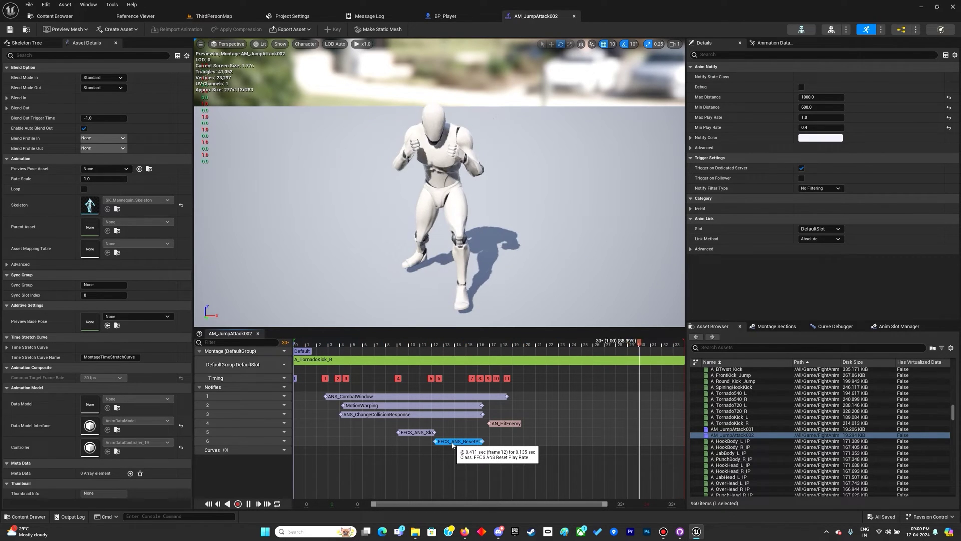
pyautogui.click(815, 128)
pyautogui.write('0.6')
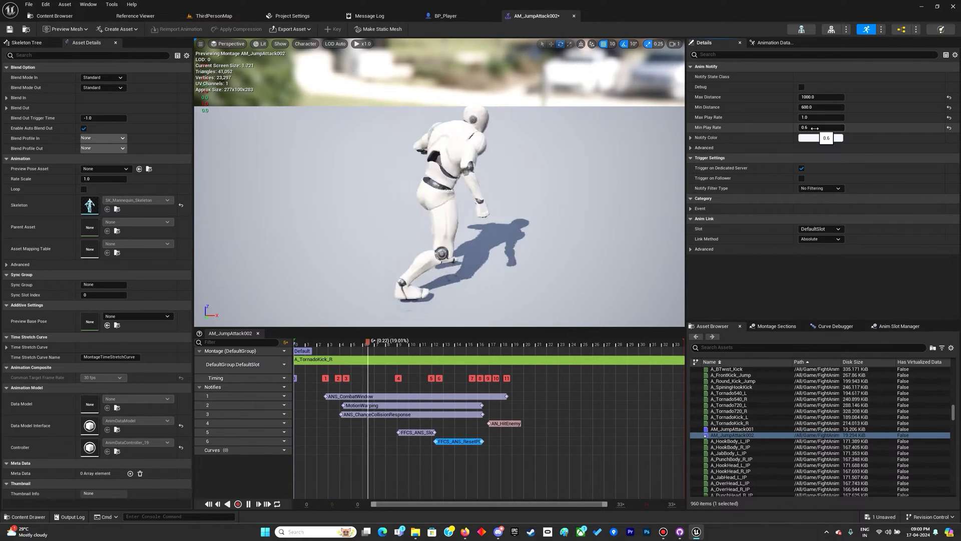
pyautogui.press('Return')
pyautogui.hotkey('ctrl', 's')
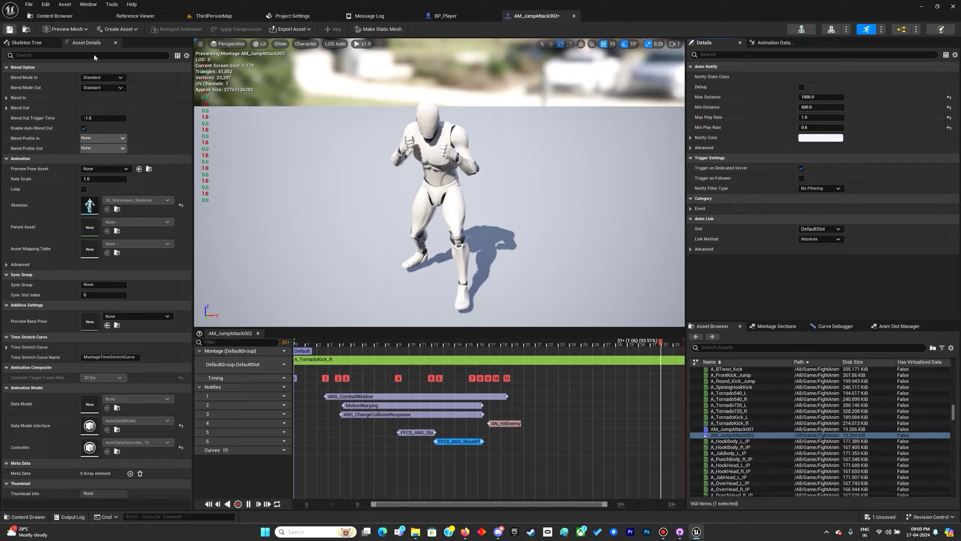
pyautogui.click(816, 127)
pyautogui.click(816, 117)
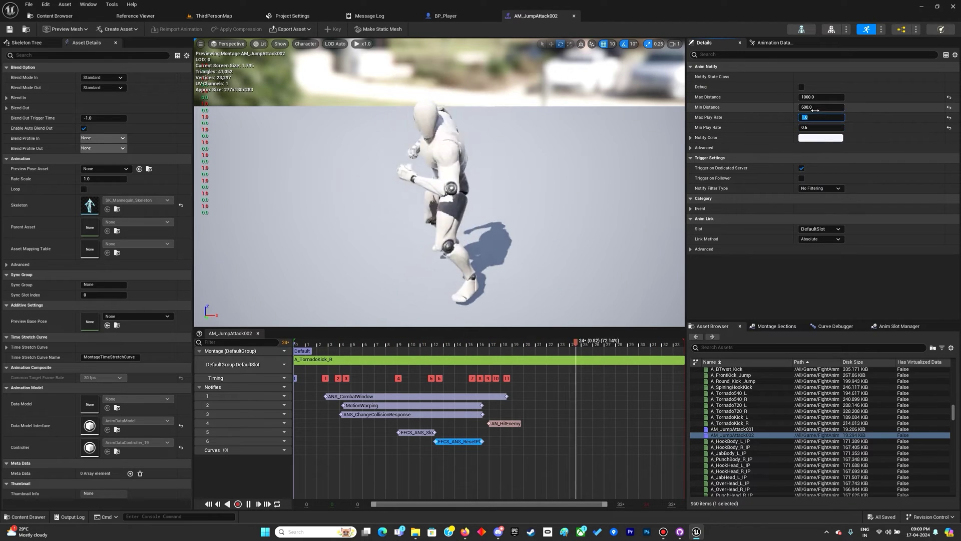
pyautogui.hotkey('shift', 'Tab')
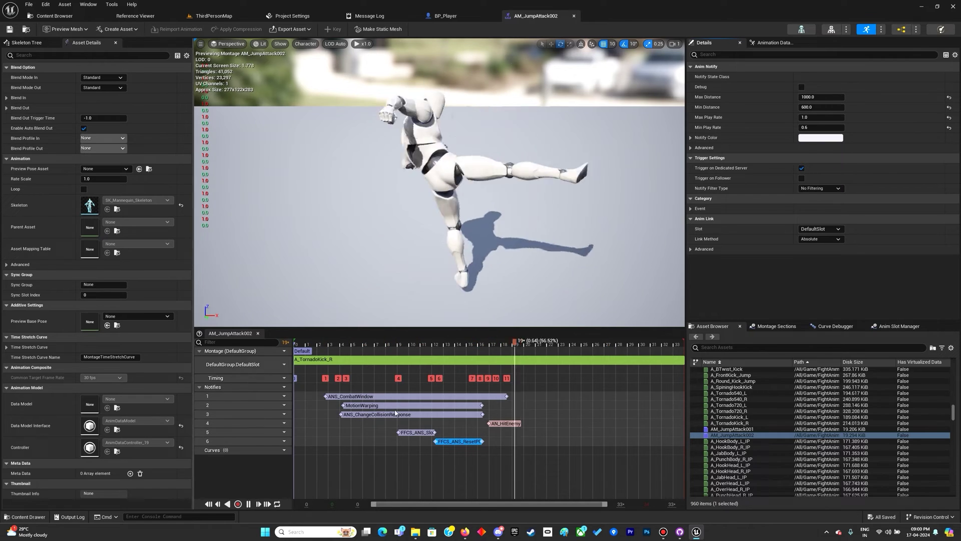
# Disable Debug on the slow-down-rate notifies of AM_JumpAttack002 and AM_JumpAttack001, saving the changes.
pyautogui.click(418, 433)
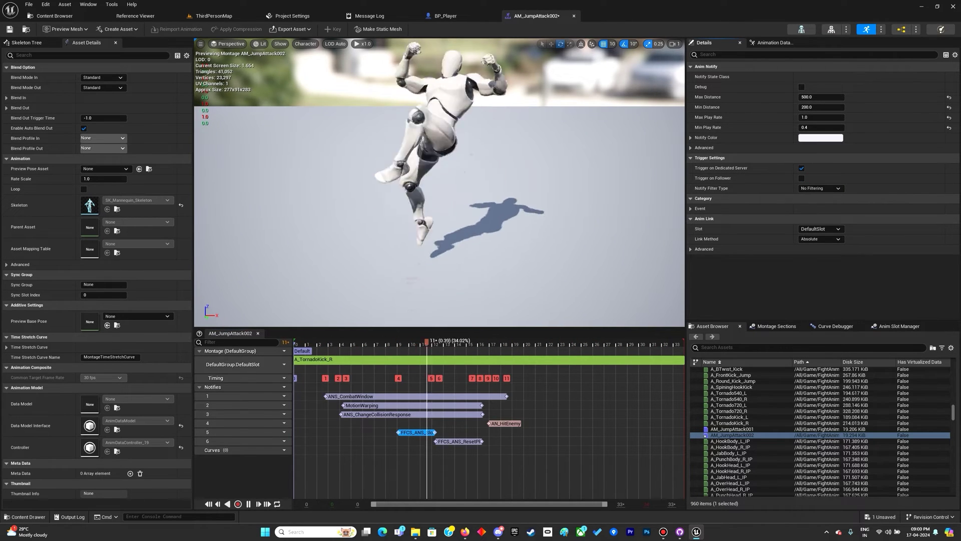
pyautogui.click(10, 29)
pyautogui.hotkey('ctrl', 'space')
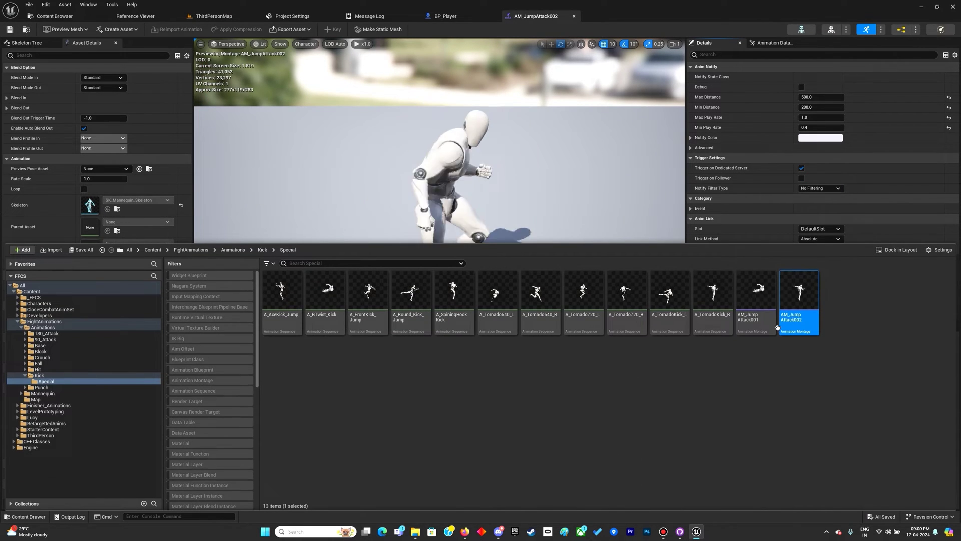
pyautogui.doubleClick(769, 320)
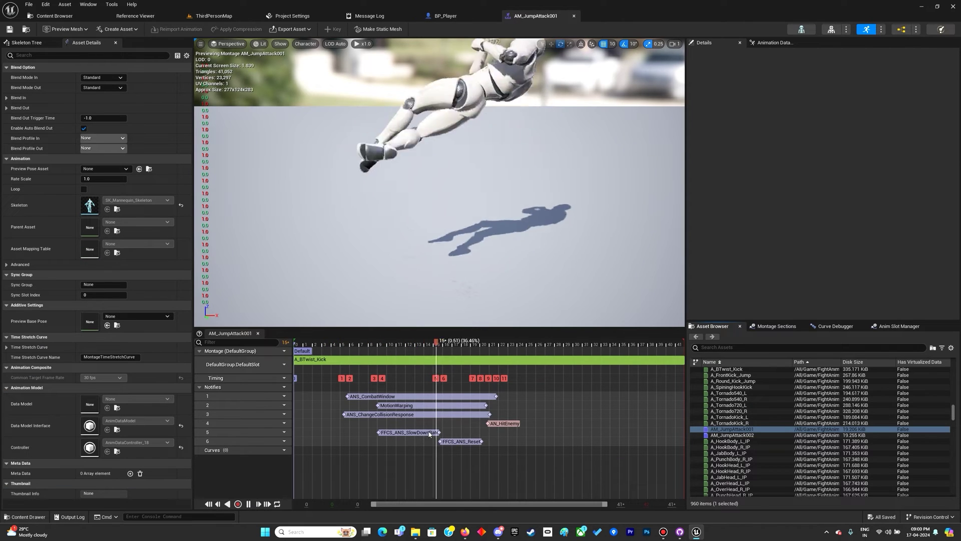
pyautogui.click(429, 433)
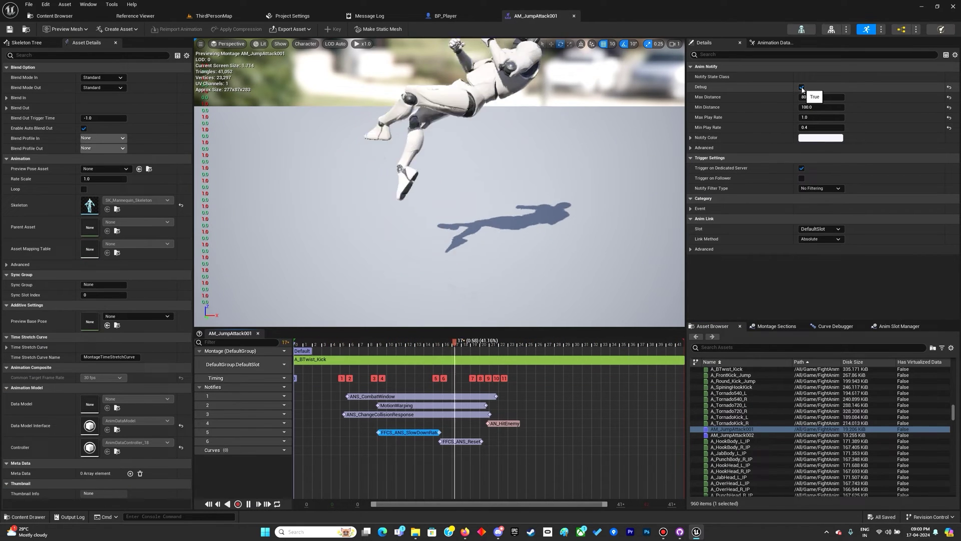
pyautogui.click(460, 441)
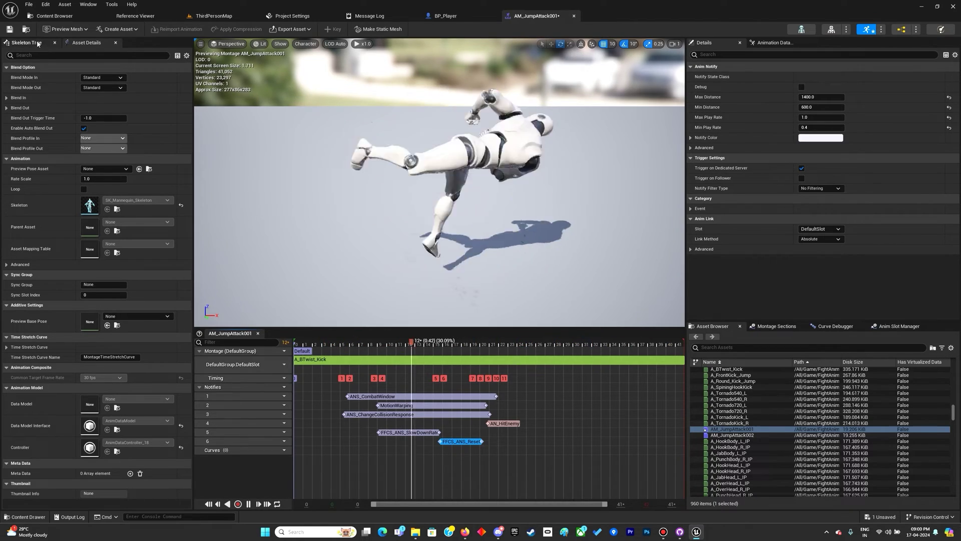
# Run ThirdPersonMap to test the jump attacks on the enemies without the notify debug output, and stop the session.
pyautogui.click(209, 17)
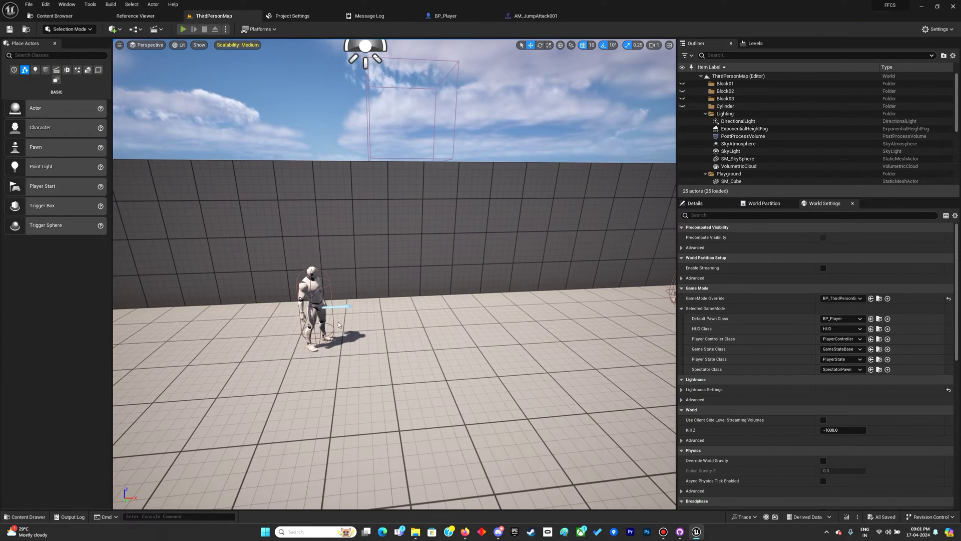
pyautogui.hotkey('alt', 'p')
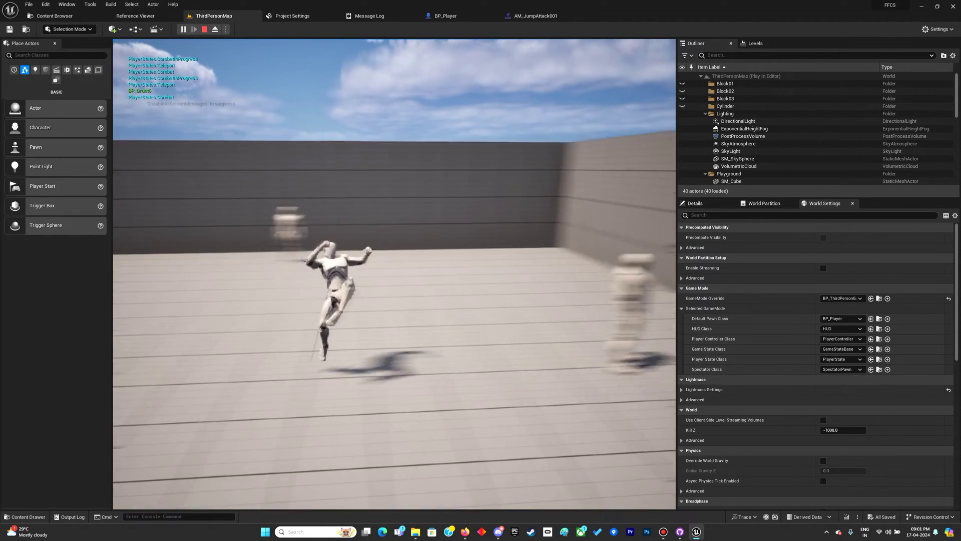
pyautogui.press('Escape')
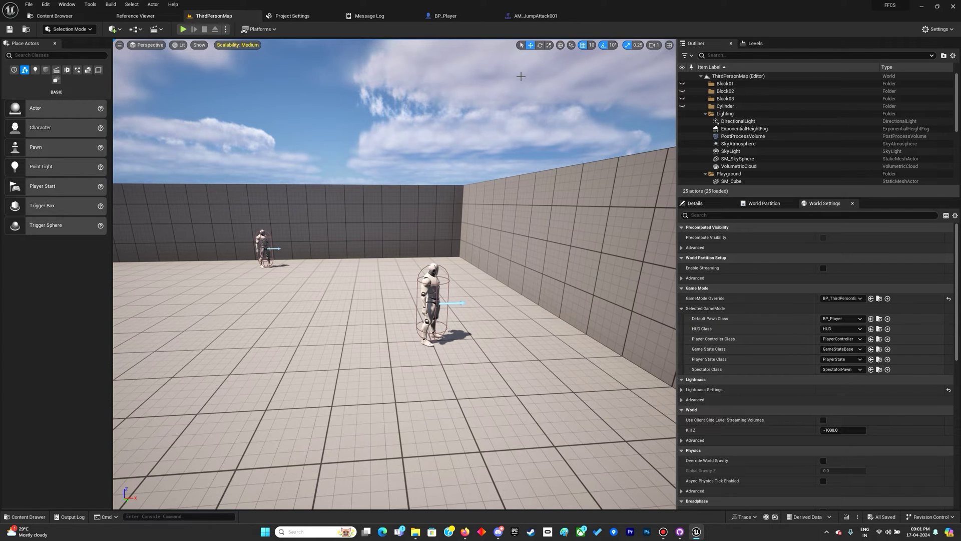
# Set Min Play Rate to 0.2 on both the slow-down-rate and reset-play-rate notifies of AM_JumpAttack001 and save.
pyautogui.click(535, 18)
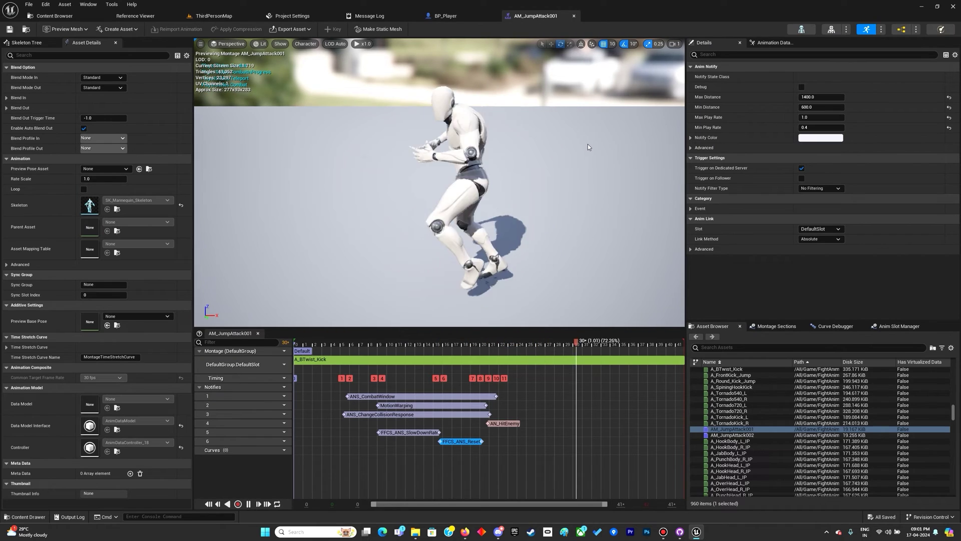
pyautogui.click(503, 459)
pyautogui.click(410, 432)
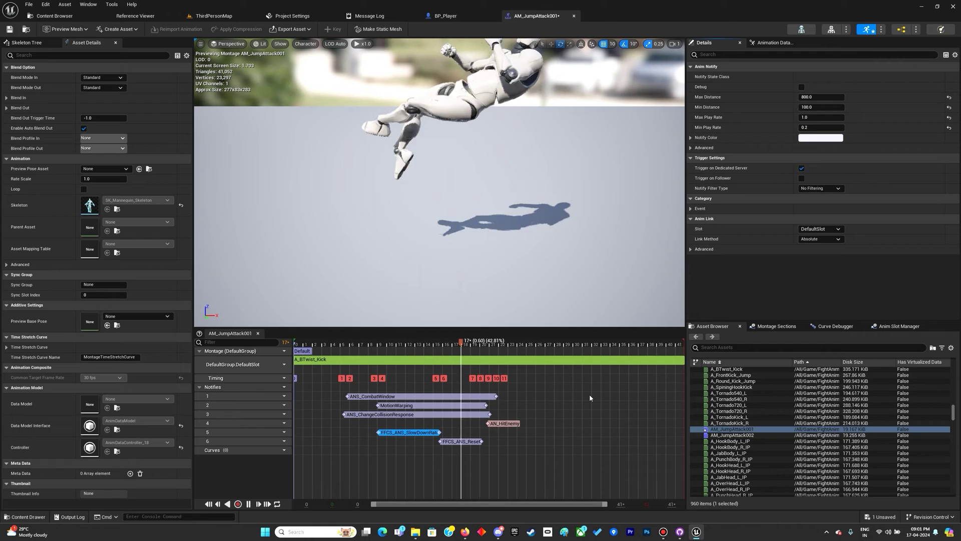
pyautogui.click(468, 441)
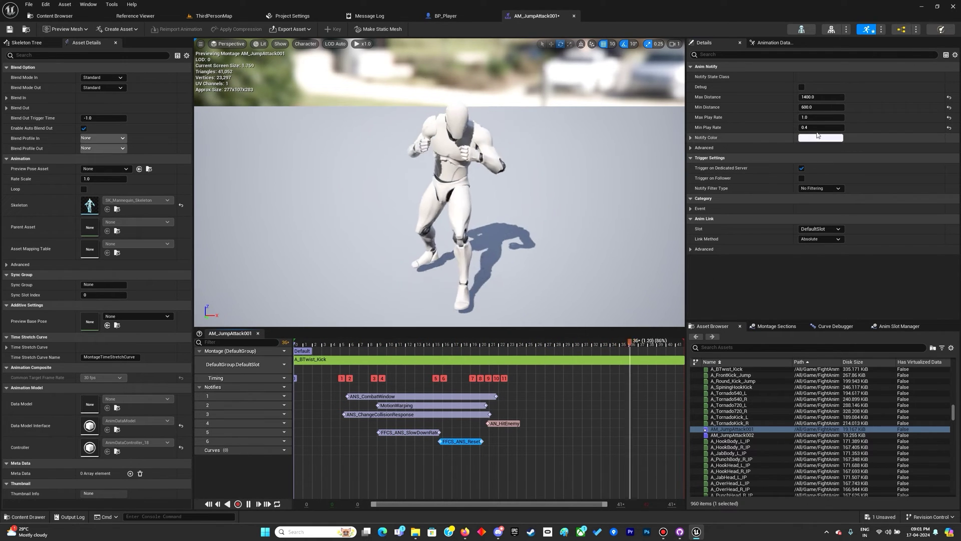
pyautogui.moveTo(824, 127); pyautogui.dragTo(813, 127)
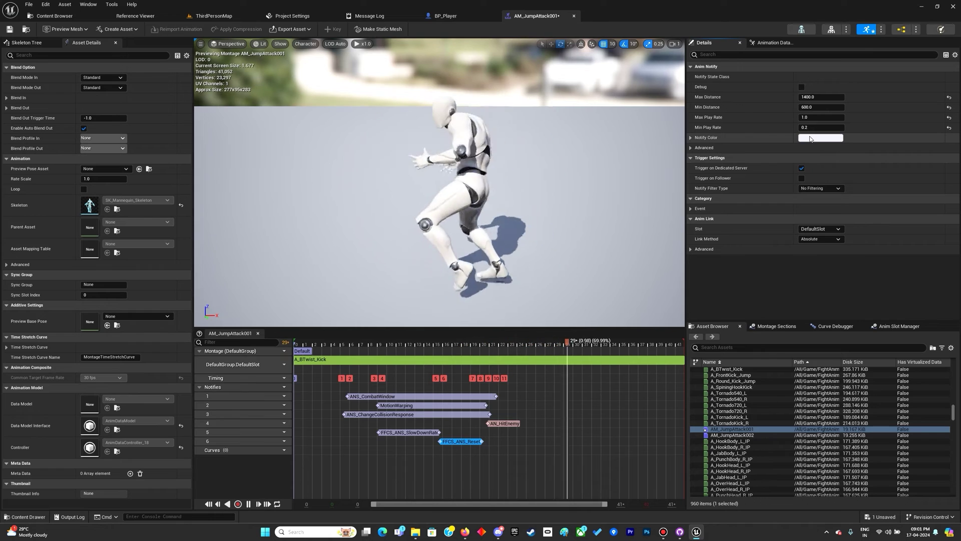
pyautogui.click(11, 31)
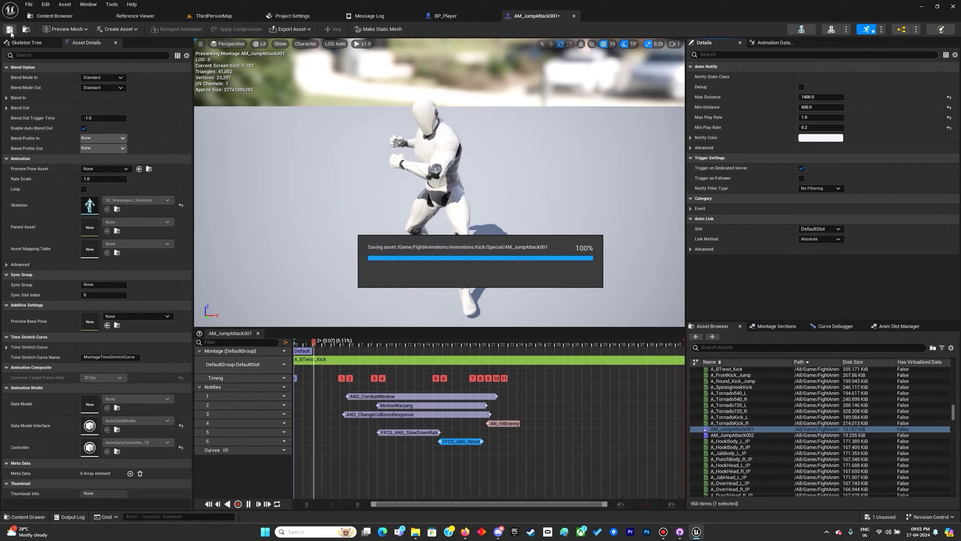
# Re-enter the Min Play Rate of the slow-down-rate notify in AM_JumpAttack001 as 0.2 and save the montage.
pyautogui.click(412, 433)
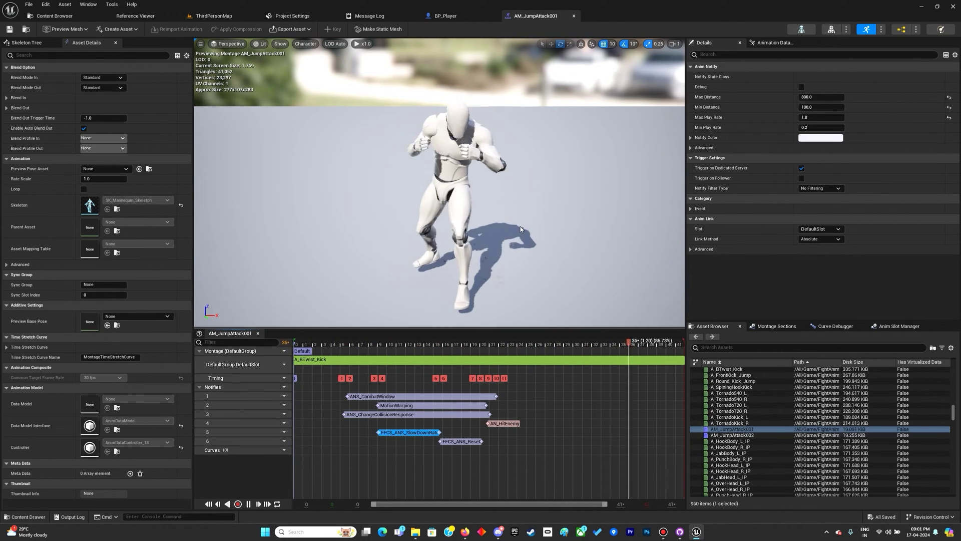
pyautogui.click(814, 127)
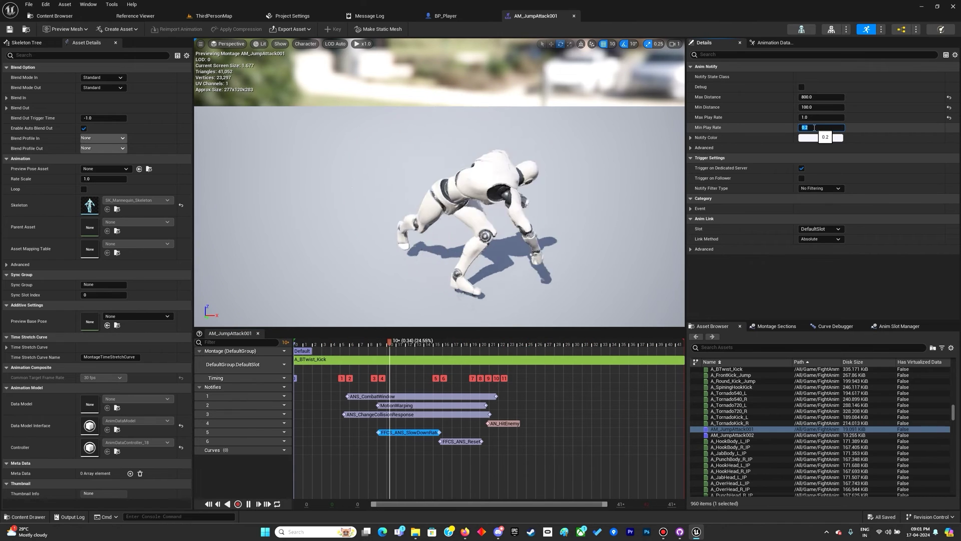
pyautogui.press('Return')
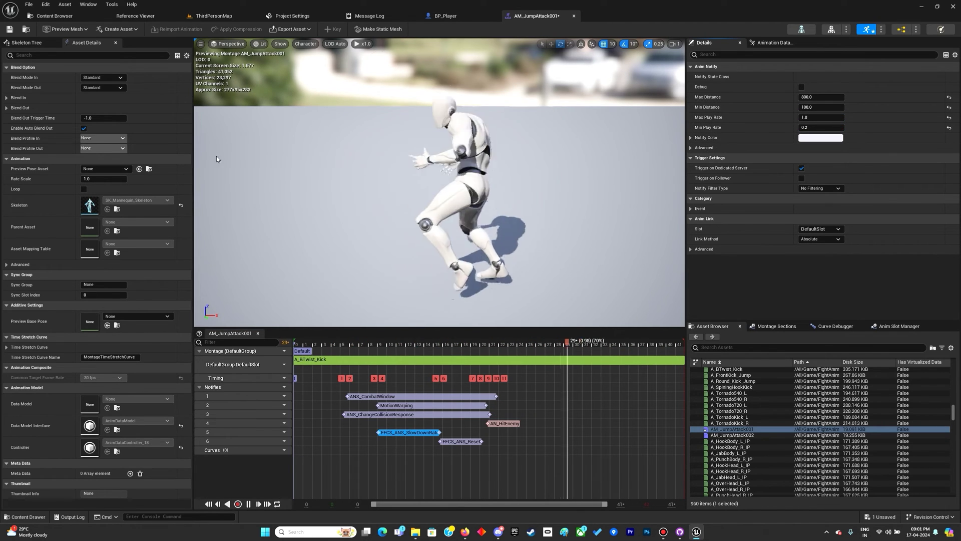
pyautogui.click(9, 29)
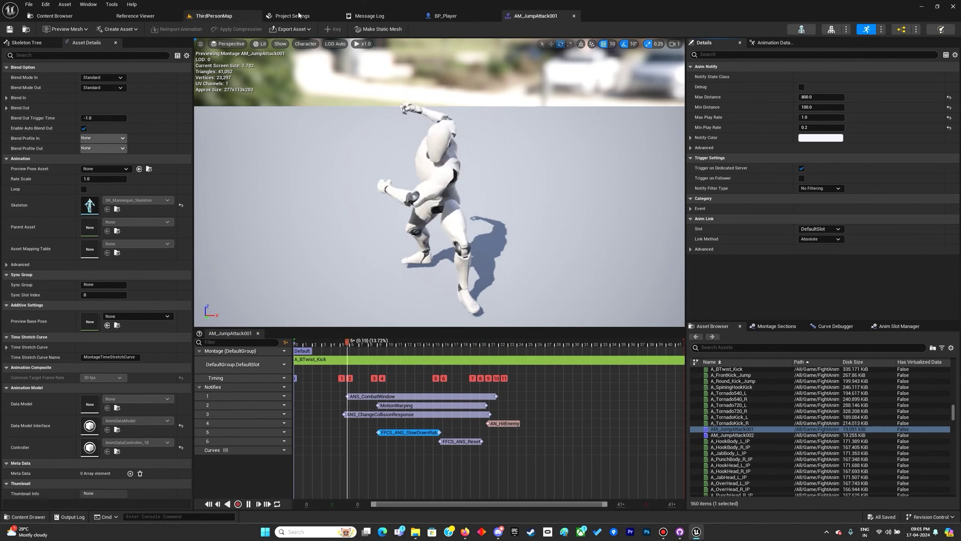
# Play-test the slower AM_JumpAttack001 timing against the enemies in ThirdPersonMap and end the session.
pyautogui.click(214, 16)
pyautogui.hotkey('alt', 'p')
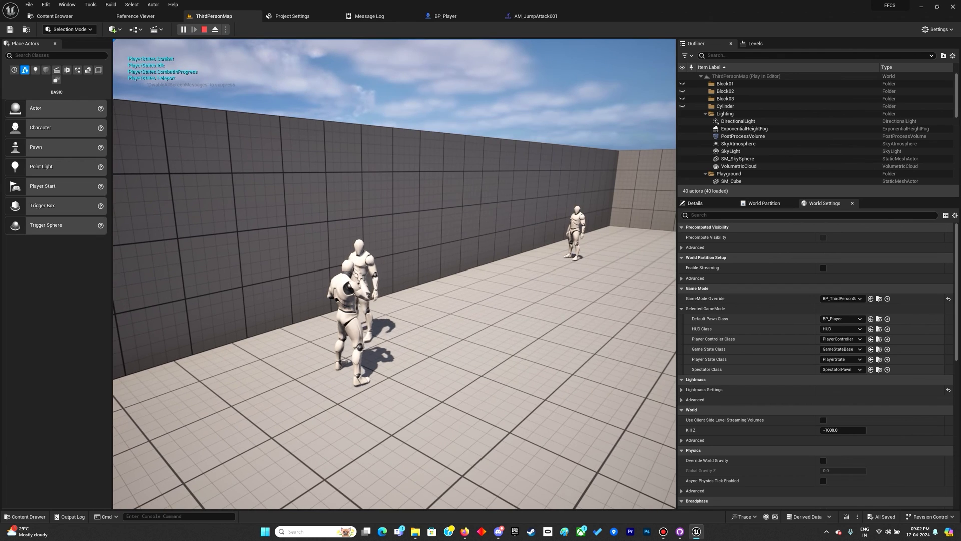
pyautogui.press('Escape')
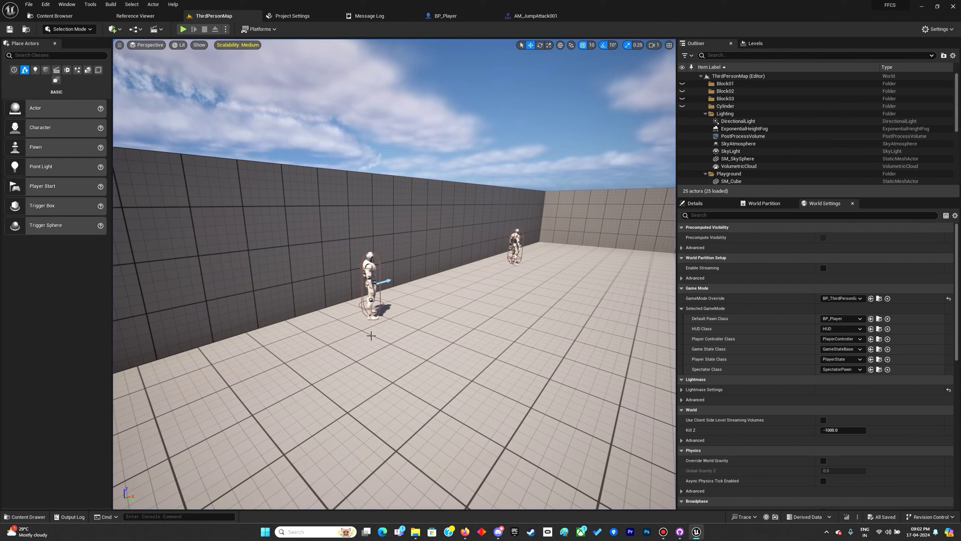
pyautogui.moveTo(439, 386); pyautogui.dragTo(360, 408, button='right')
pyautogui.press('s')
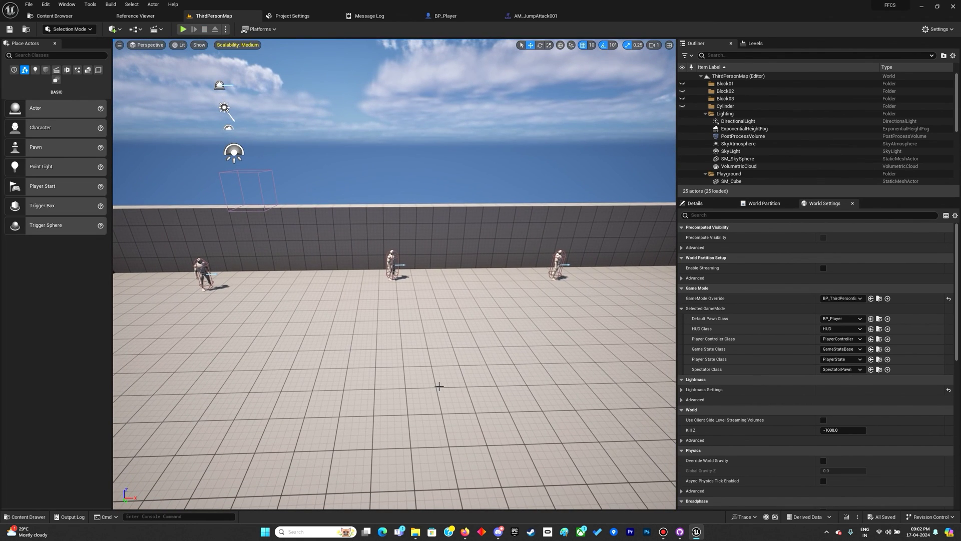